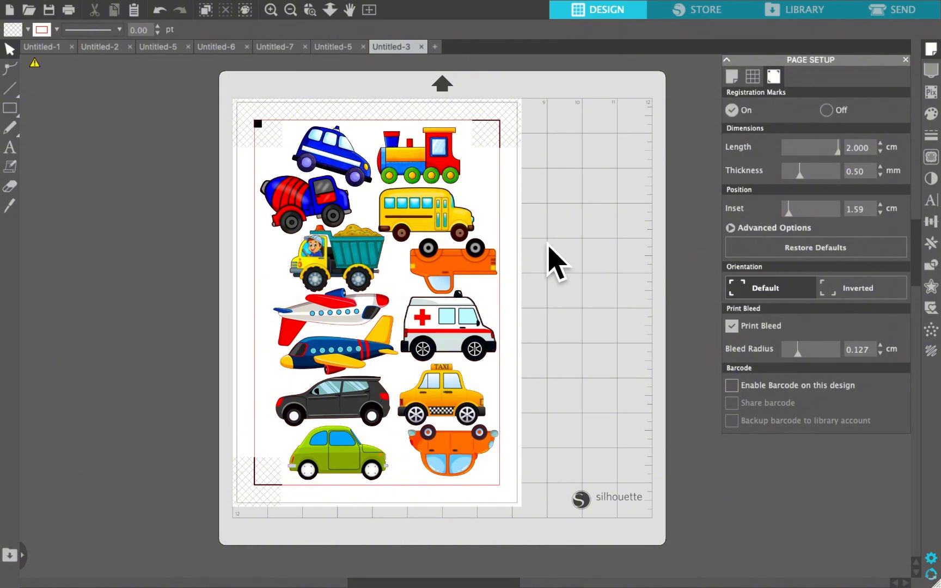
# Open the page's registration mark settings, and switch the marks off and back on
pyautogui.click(932, 51)
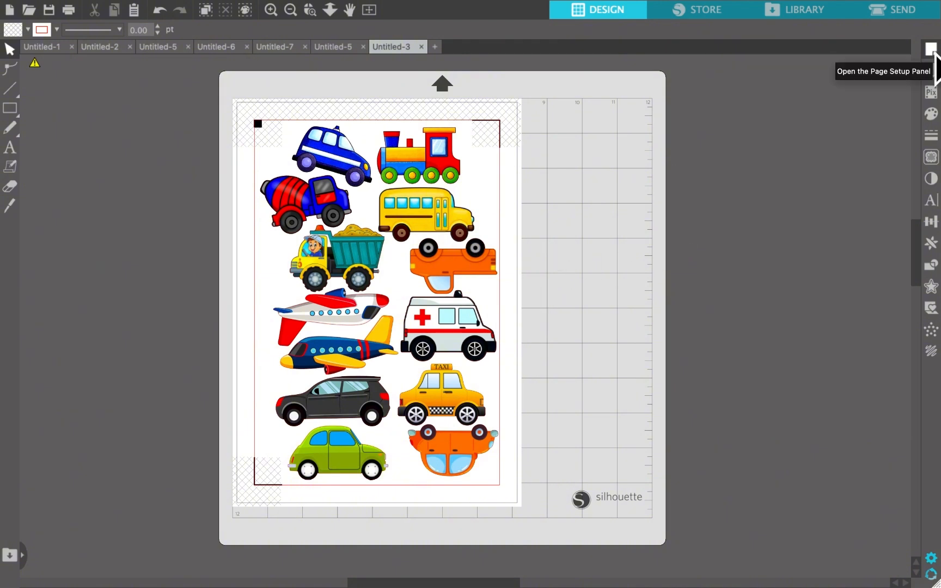
pyautogui.click(932, 51)
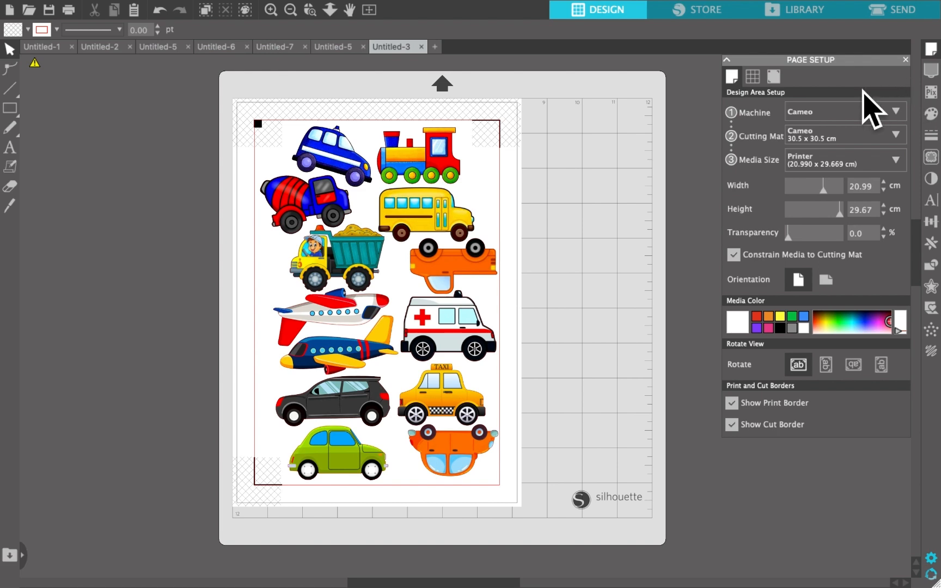
pyautogui.click(782, 84)
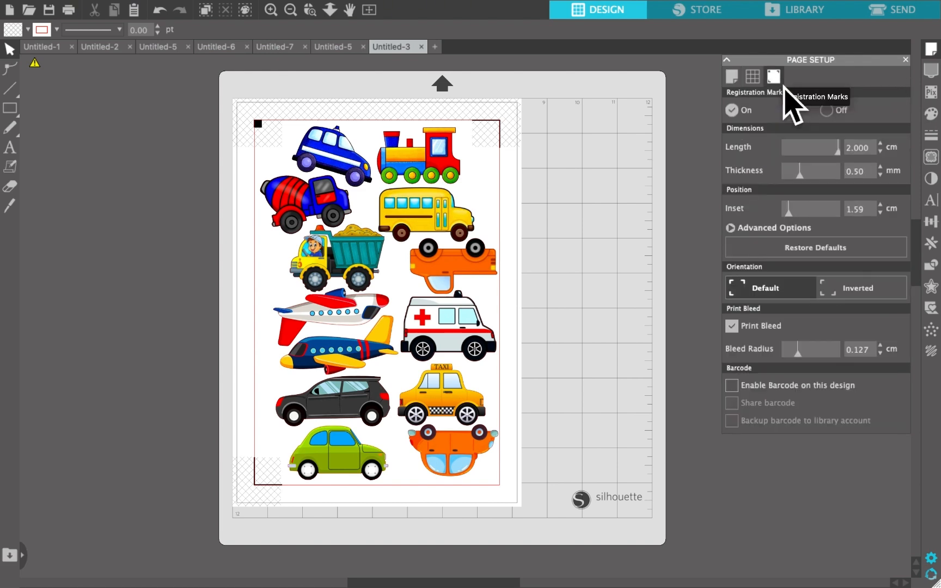
pyautogui.click(828, 111)
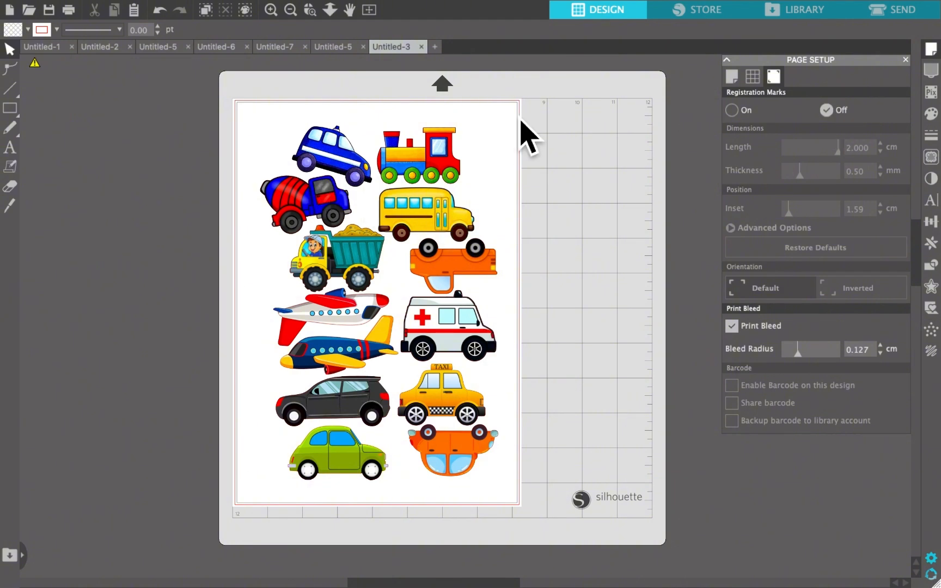
pyautogui.click(739, 117)
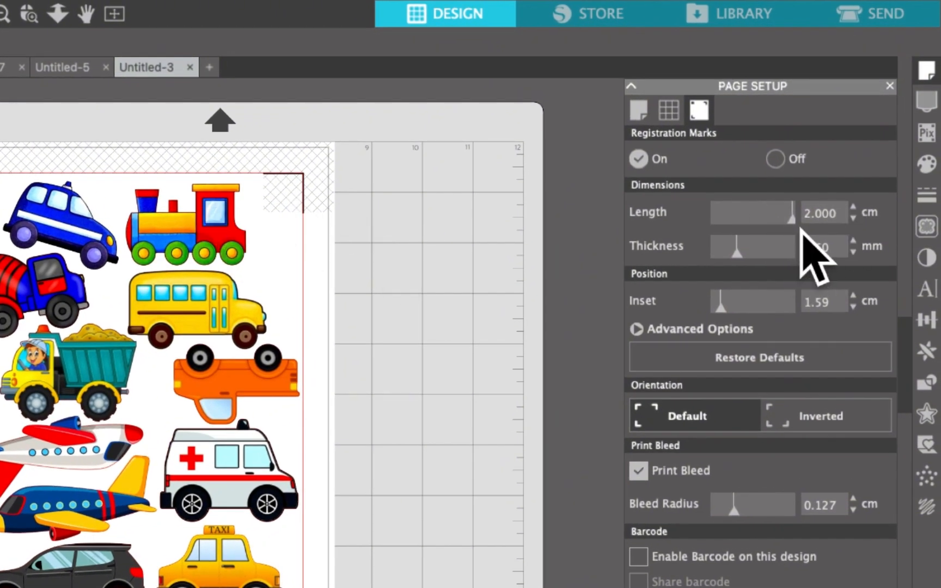
# Try a registration mark length of 1.890 cm and a smaller inset, and restore the default mark settings
pyautogui.moveTo(799, 229)
pyautogui.mouseDown()
pyautogui.moveTo(705, 232)
pyautogui.moveTo(805, 222)
pyautogui.moveTo(805, 233)
pyautogui.moveTo(796, 226)
pyautogui.mouseUp()
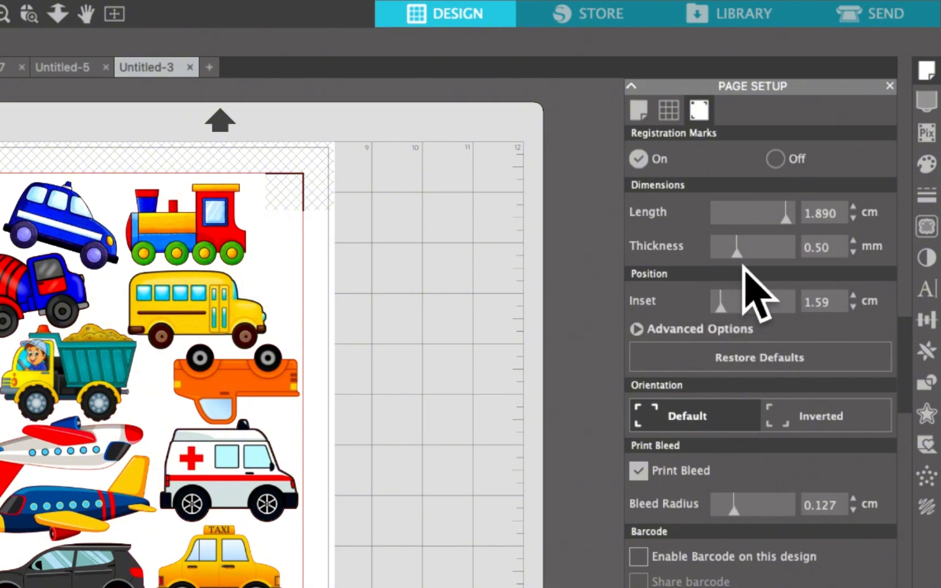
pyautogui.moveTo(747, 264)
pyautogui.mouseDown()
pyautogui.moveTo(712, 267)
pyautogui.moveTo(807, 266)
pyautogui.moveTo(708, 274)
pyautogui.moveTo(749, 265)
pyautogui.mouseUp()
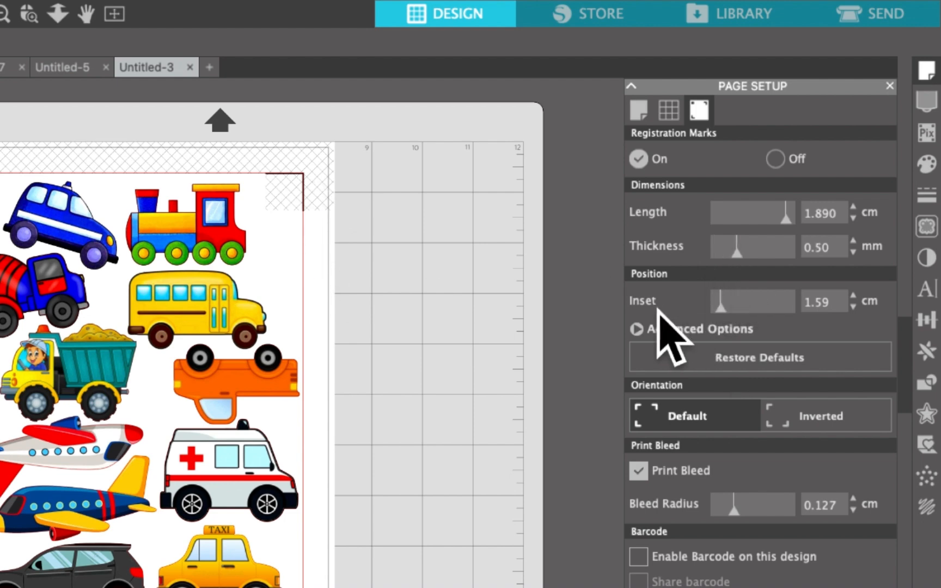
pyautogui.moveTo(727, 317)
pyautogui.mouseDown()
pyautogui.moveTo(746, 317)
pyautogui.moveTo(715, 319)
pyautogui.mouseUp()
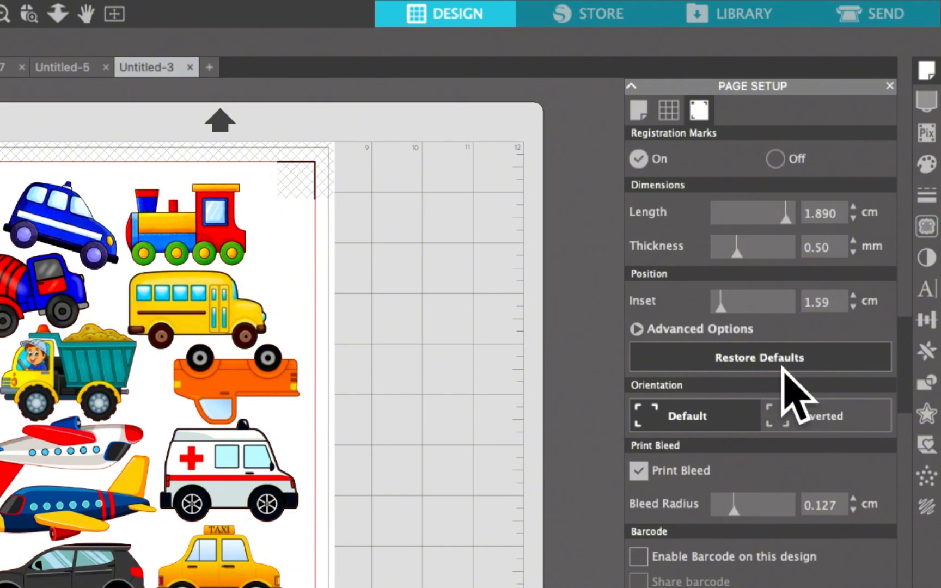
pyautogui.click(783, 367)
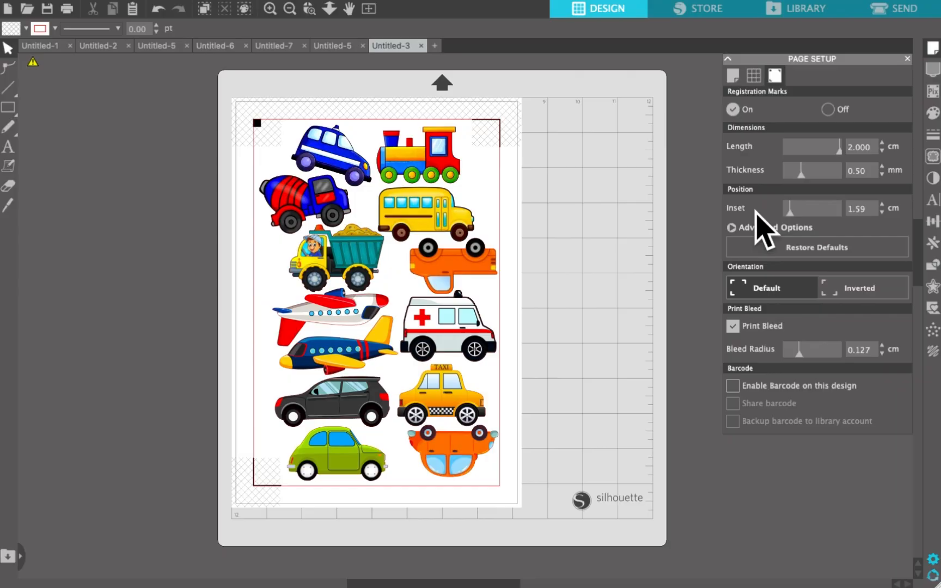
# Hide the print border and cut border on the page, and show both again
pyautogui.click(643, 116)
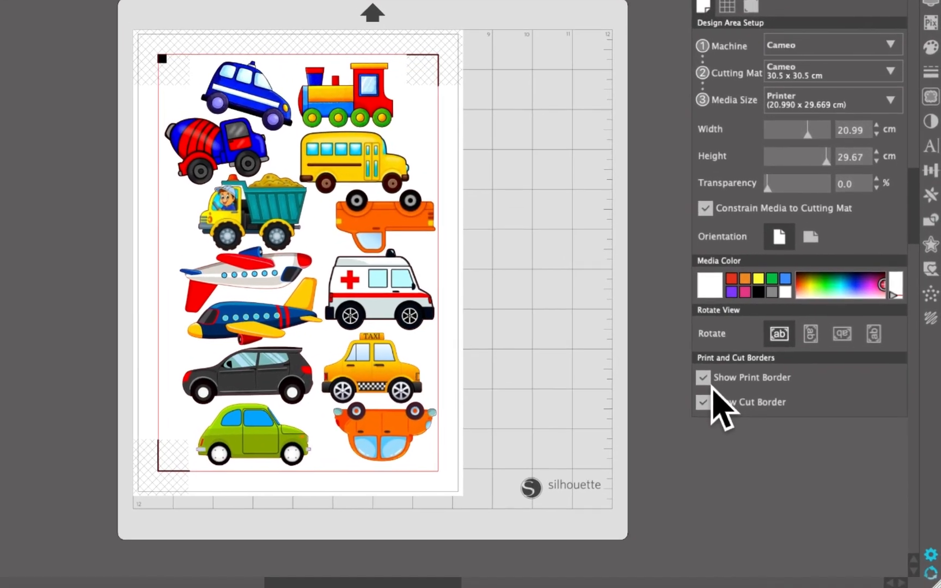
pyautogui.click(732, 402)
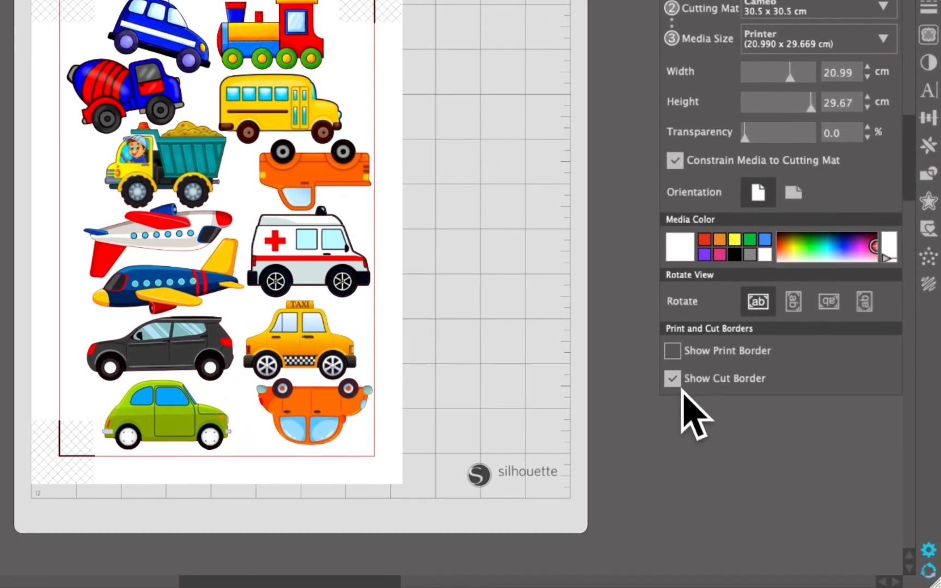
pyautogui.click(690, 393)
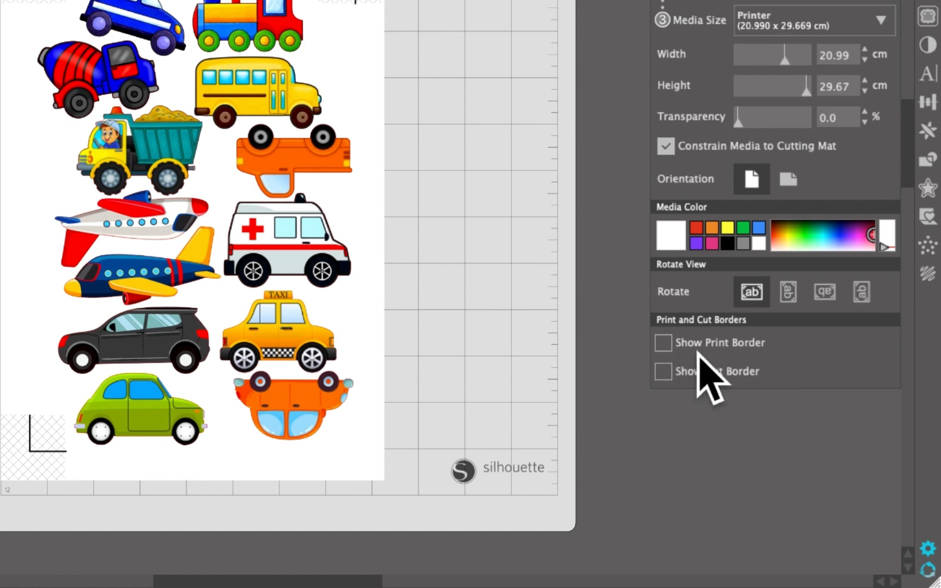
pyautogui.click(673, 343)
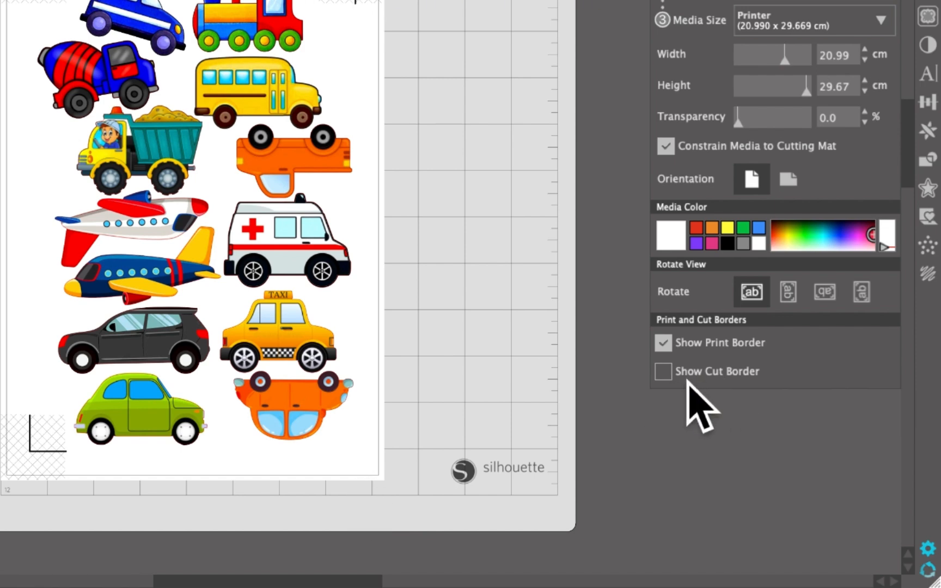
pyautogui.click(669, 379)
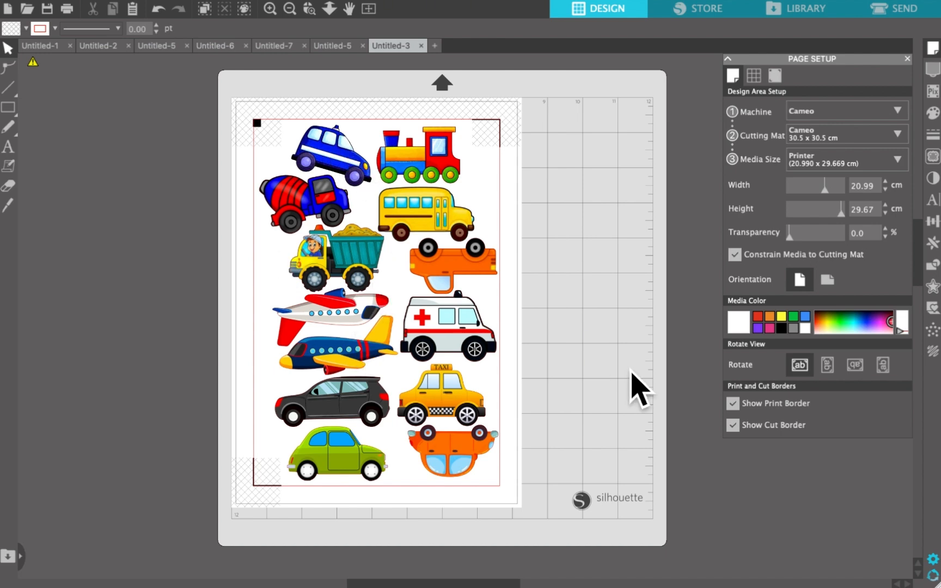
# Move the blue car over the upper cut border and back inside the cutting area
pyautogui.moveTo(337, 159); pyautogui.dragTo(336, 147)
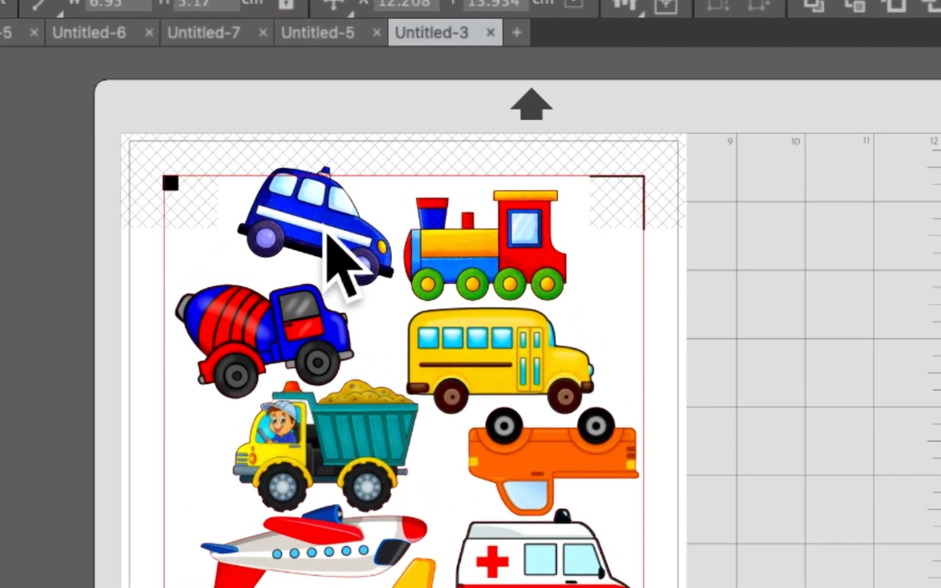
pyautogui.moveTo(325, 229); pyautogui.dragTo(324, 235)
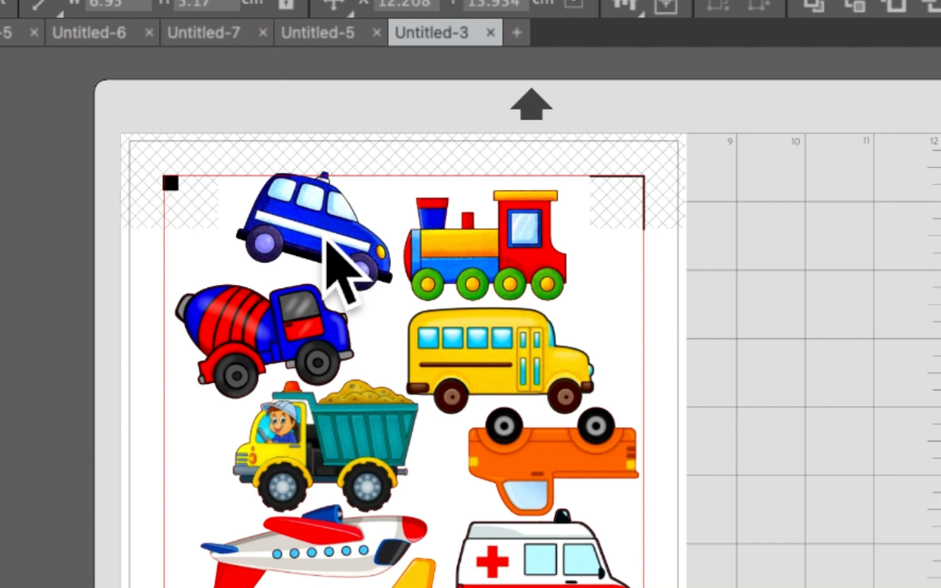
pyautogui.moveTo(326, 239); pyautogui.dragTo(328, 249)
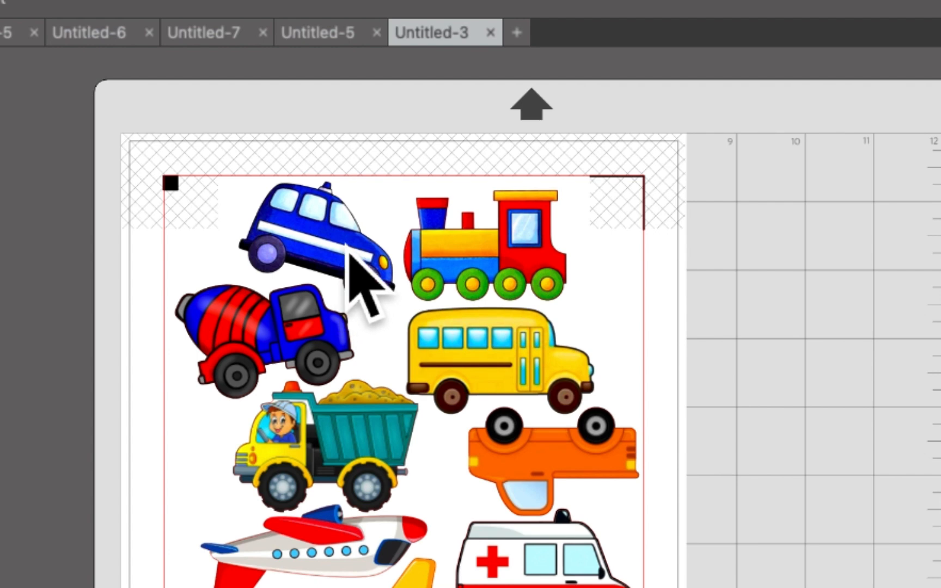
pyautogui.click(346, 246)
pyautogui.moveTo(348, 251); pyautogui.dragTo(340, 255)
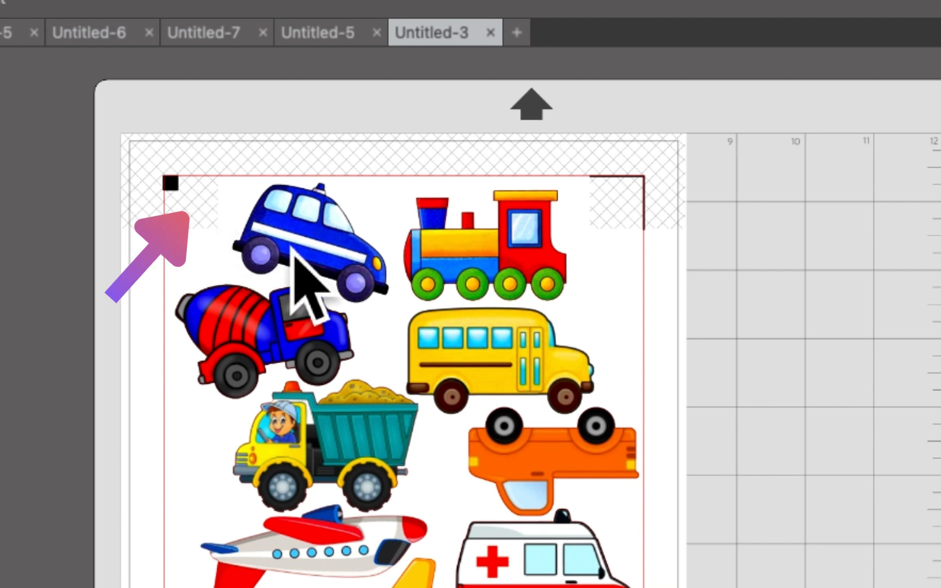
# Rotate the blue car nearly level and position it just clear of the hatched area beside the black square registration mark
pyautogui.moveTo(292, 249)
pyautogui.mouseDown()
pyautogui.moveTo(242, 235)
pyautogui.moveTo(278, 234)
pyautogui.mouseUp()
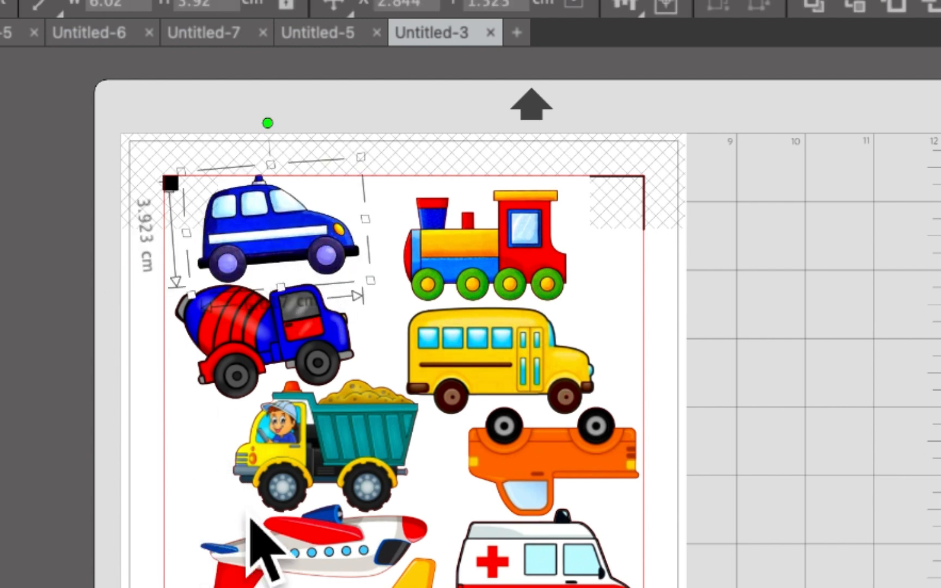
pyautogui.click(43, 262)
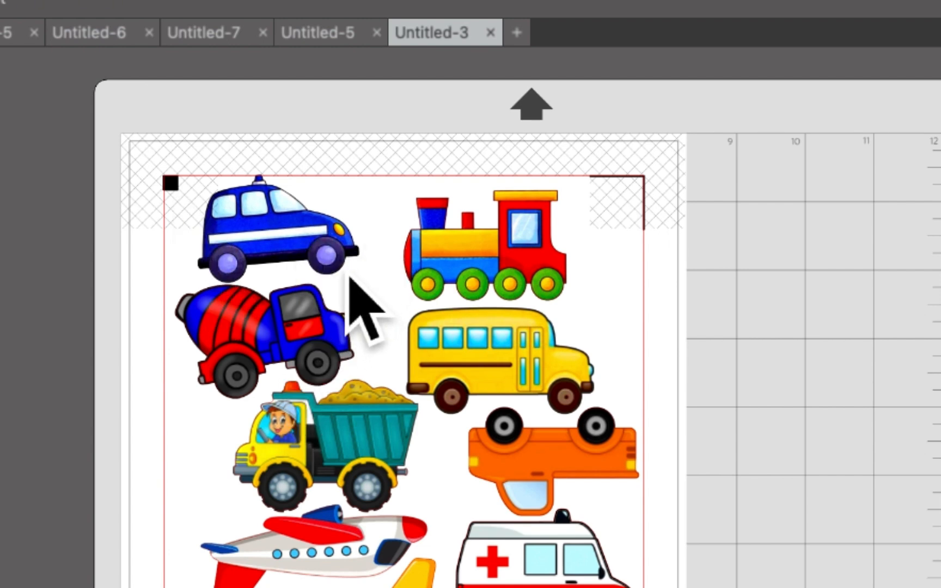
pyautogui.moveTo(346, 268); pyautogui.dragTo(371, 271)
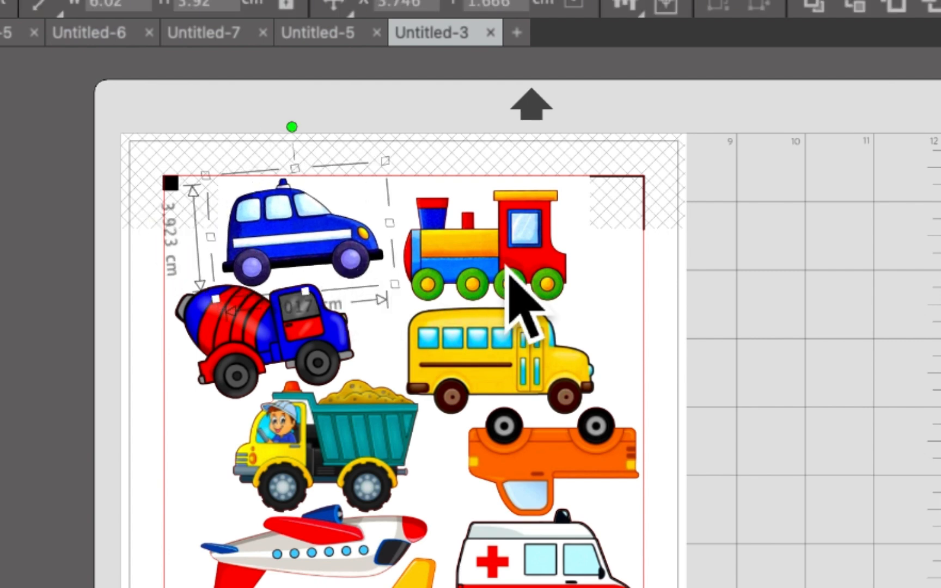
pyautogui.click(608, 193)
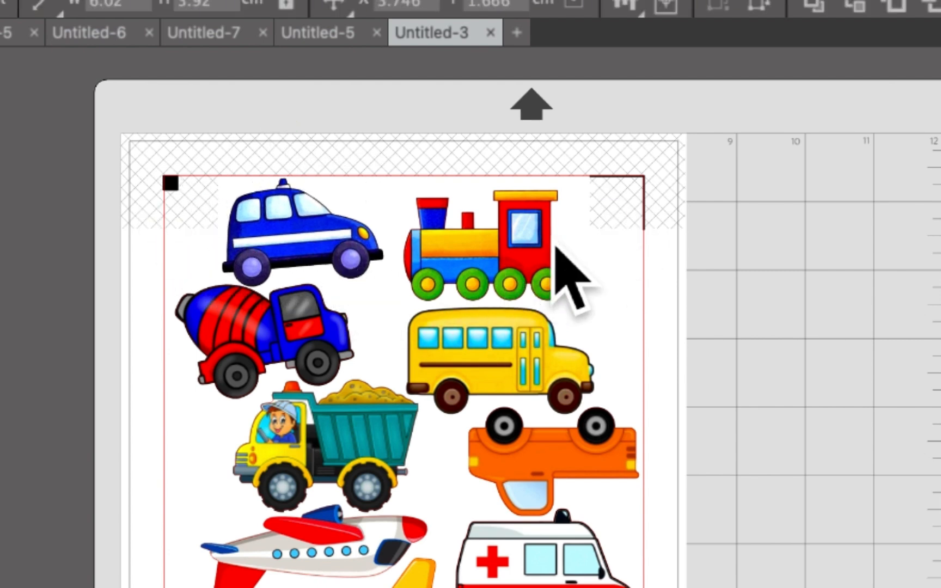
# Move the train into the hatched area of the upper-right registration mark and back out, and undo the moves
pyautogui.moveTo(555, 248); pyautogui.dragTo(590, 244)
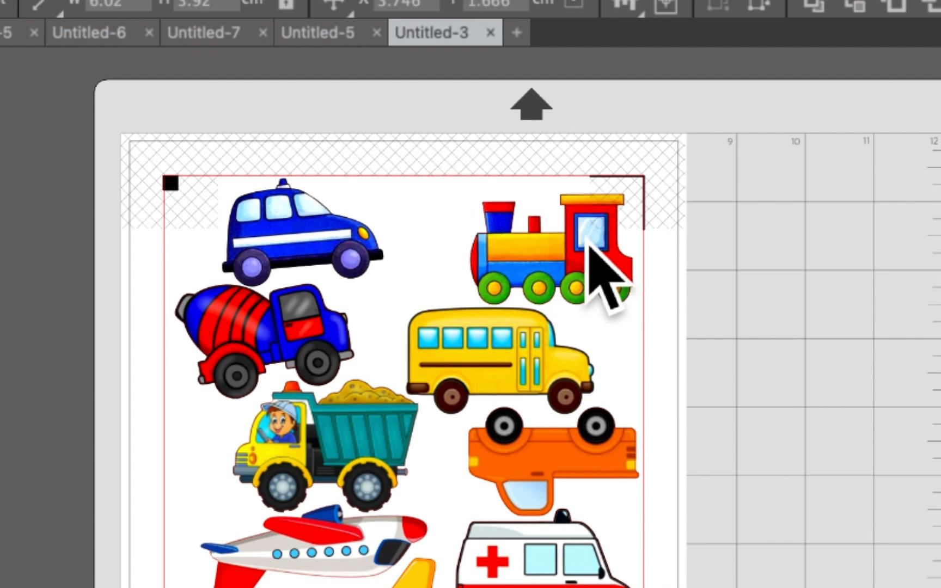
pyautogui.moveTo(585, 241); pyautogui.dragTo(561, 245)
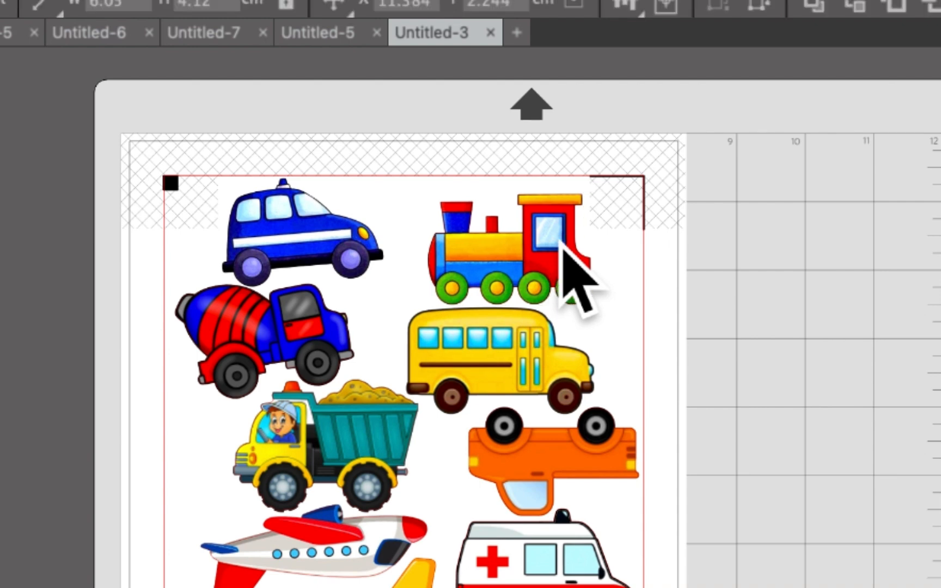
pyautogui.press('super+z')
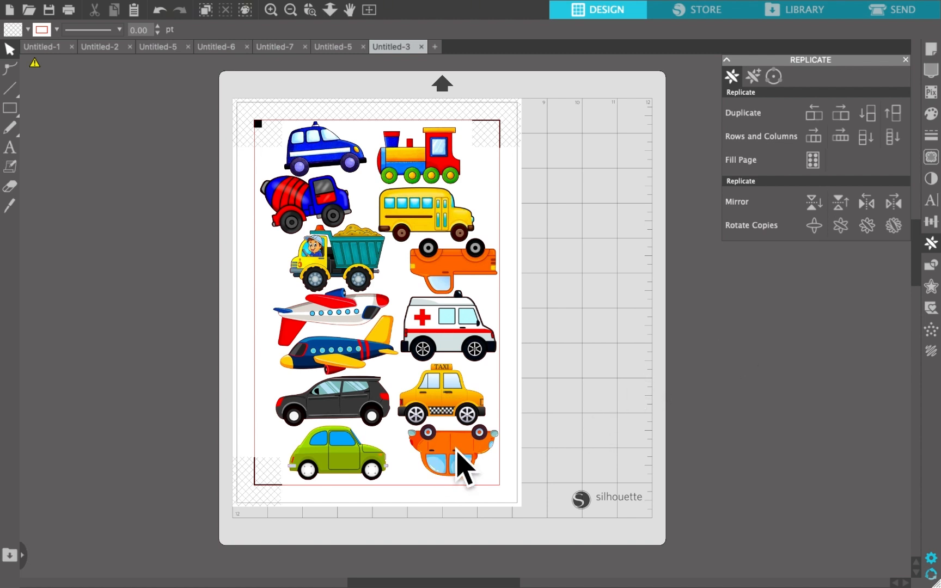
# With the lower cars in close-up, turn Print Bleed off and back on in the registration mark settings
pyautogui.scroll(5, 429, 447)
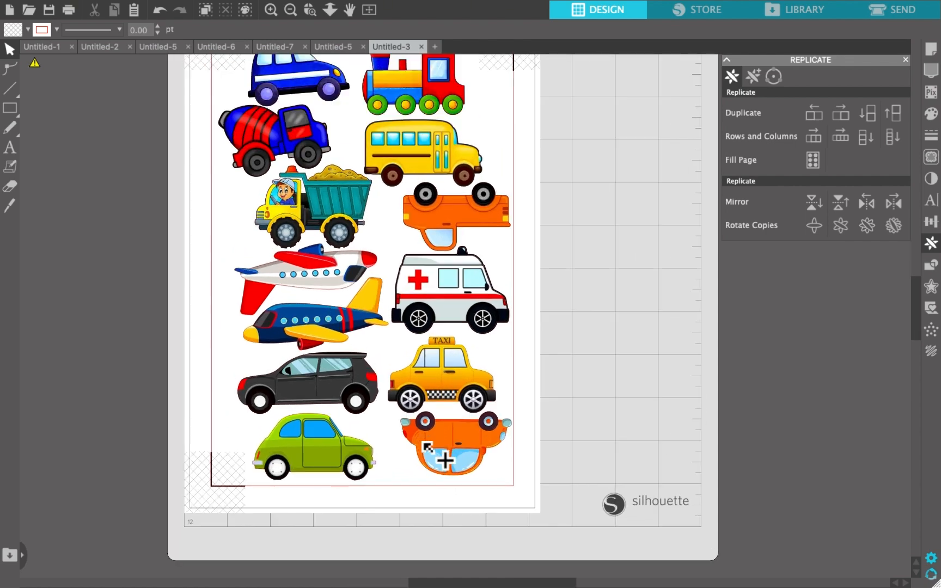
pyautogui.scroll(2, 430, 446)
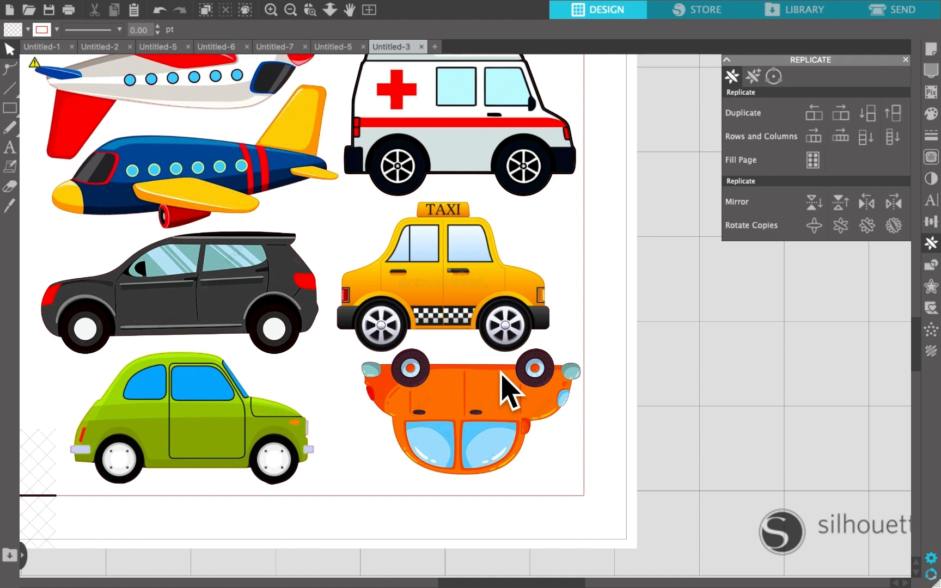
pyautogui.click(931, 49)
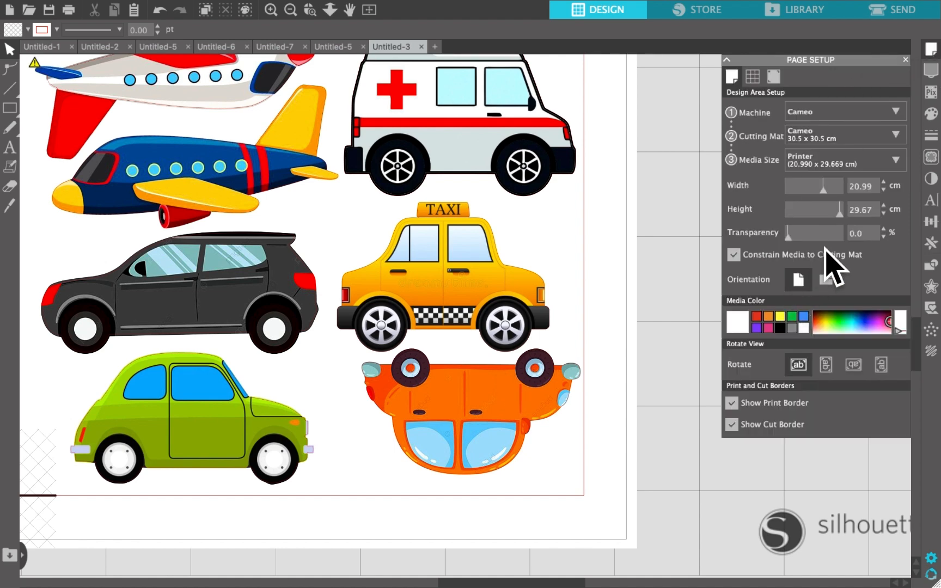
pyautogui.click(778, 81)
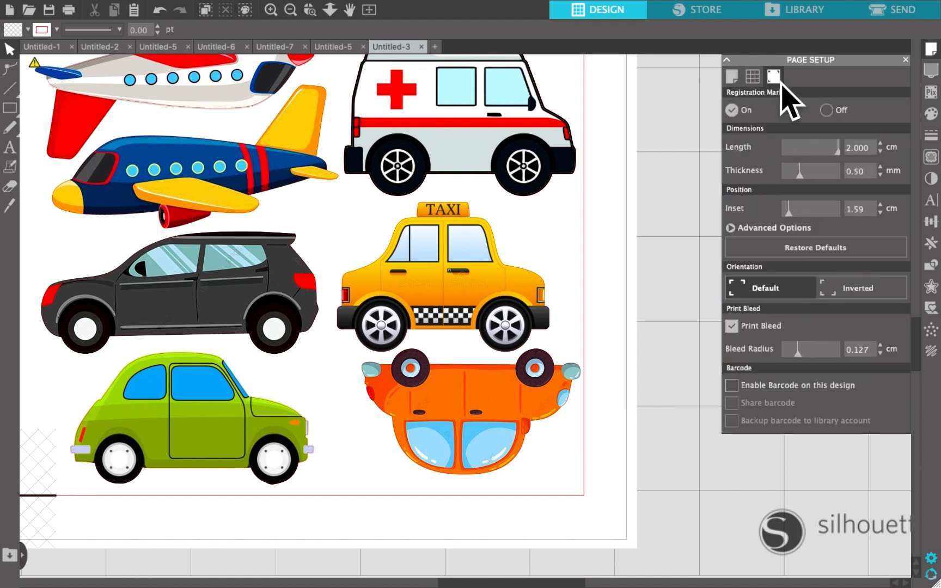
pyautogui.click(739, 334)
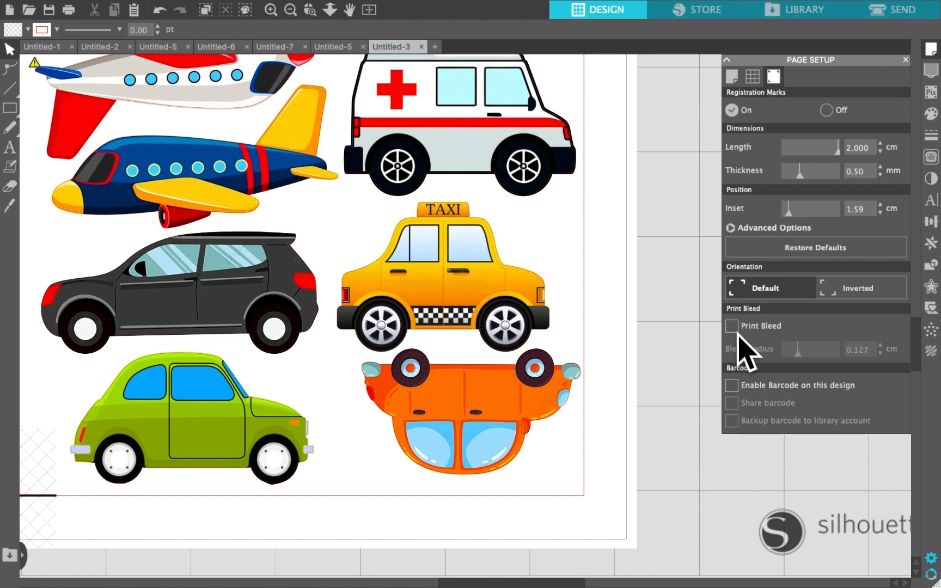
pyautogui.click(738, 333)
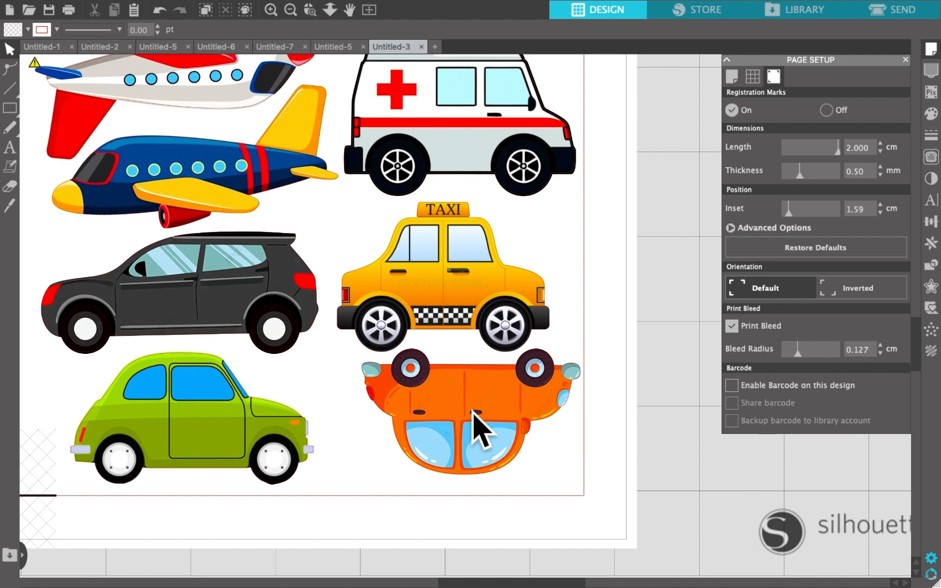
# Open the print preview, enlarge it and place it beside the design to compare the bleed around the vehicles
pyautogui.hotkey('ctrl', 'p')
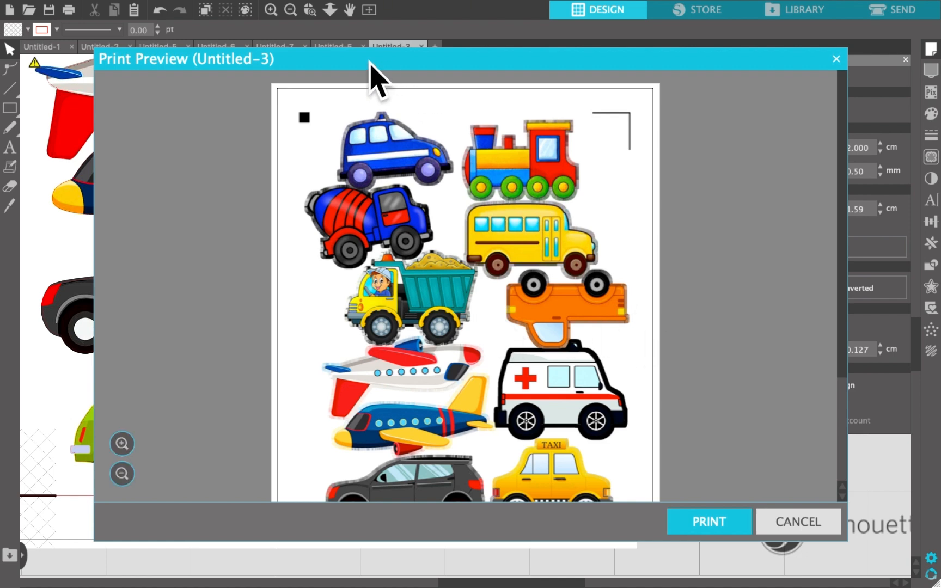
pyautogui.moveTo(397, 61); pyautogui.dragTo(724, 66)
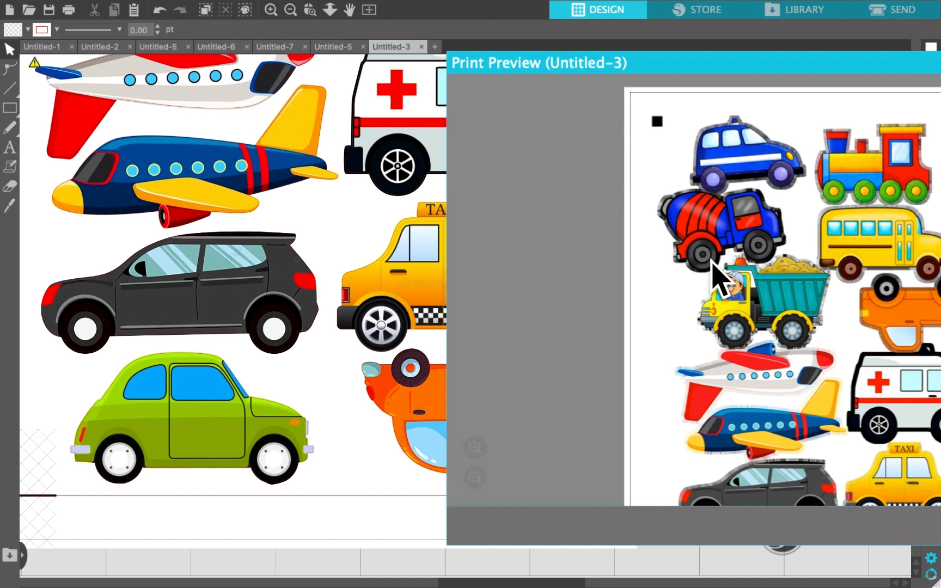
pyautogui.moveTo(807, 71); pyautogui.dragTo(587, 73)
pyautogui.click(259, 448)
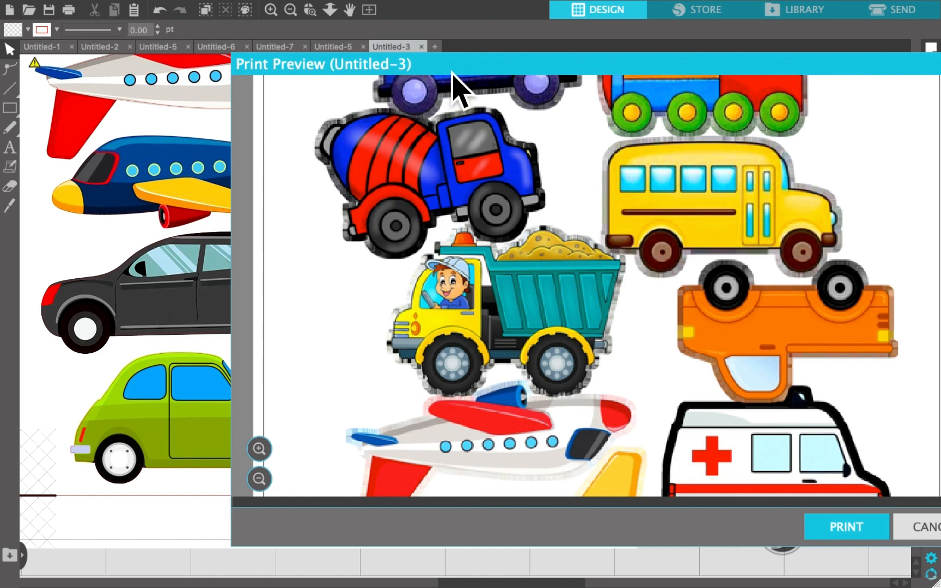
pyautogui.moveTo(484, 69); pyautogui.dragTo(613, 73)
pyautogui.scroll(4, 250, 290)
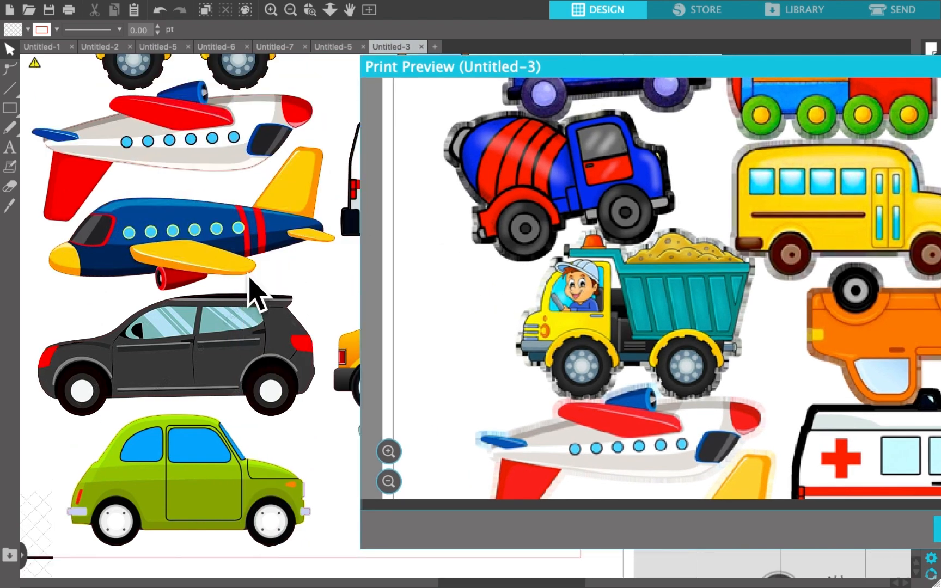
# Compare the dump truck and cement mixer in the design with their bleed in the print preview, and reposition the preview to show its print controls
pyautogui.scroll(5, 251, 290)
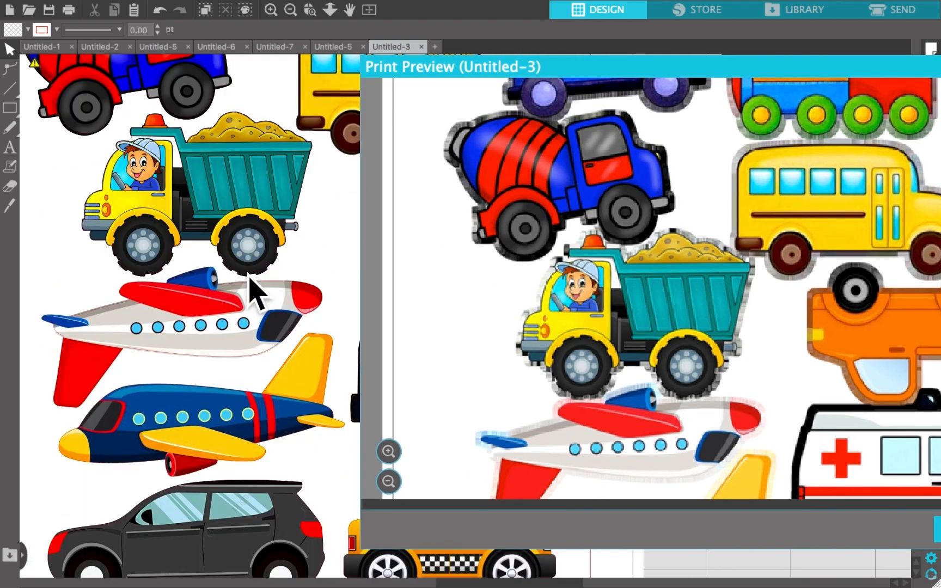
pyautogui.scroll(4, 250, 290)
pyautogui.hscroll(-2, 251, 290)
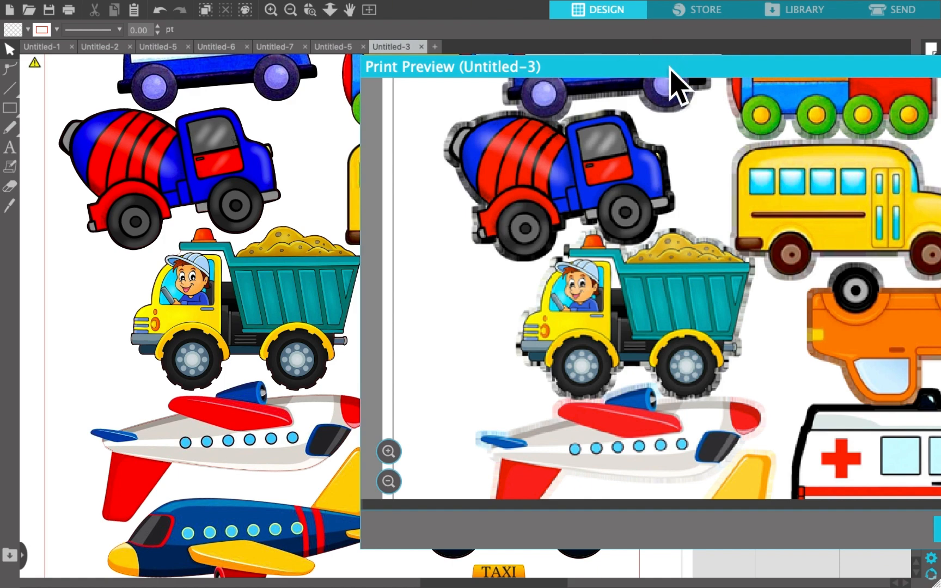
pyautogui.moveTo(670, 69); pyautogui.dragTo(399, 86)
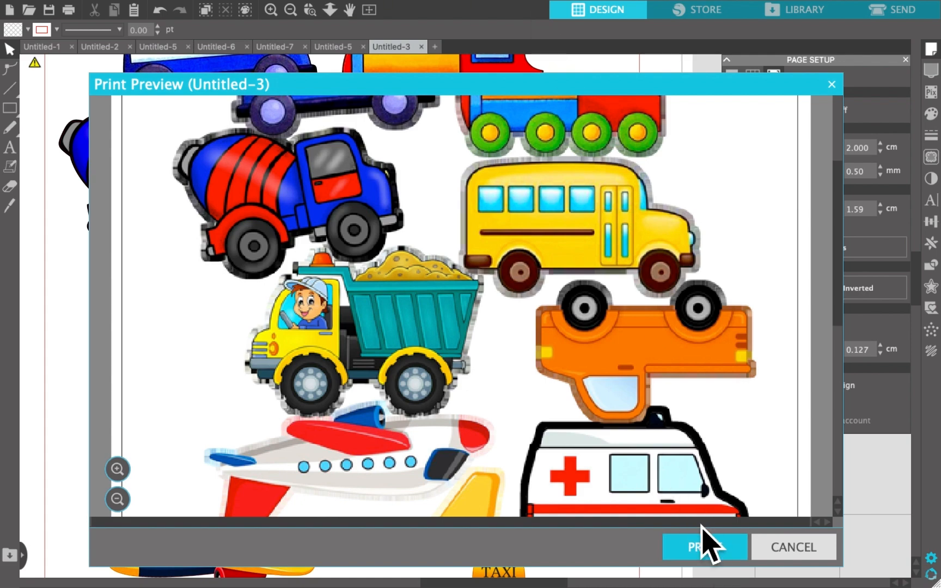
# Open the print settings, set the copies to 1, and switch the printer to EPSON L1300 Series and back to Canon G3010 series 2
pyautogui.click(711, 551)
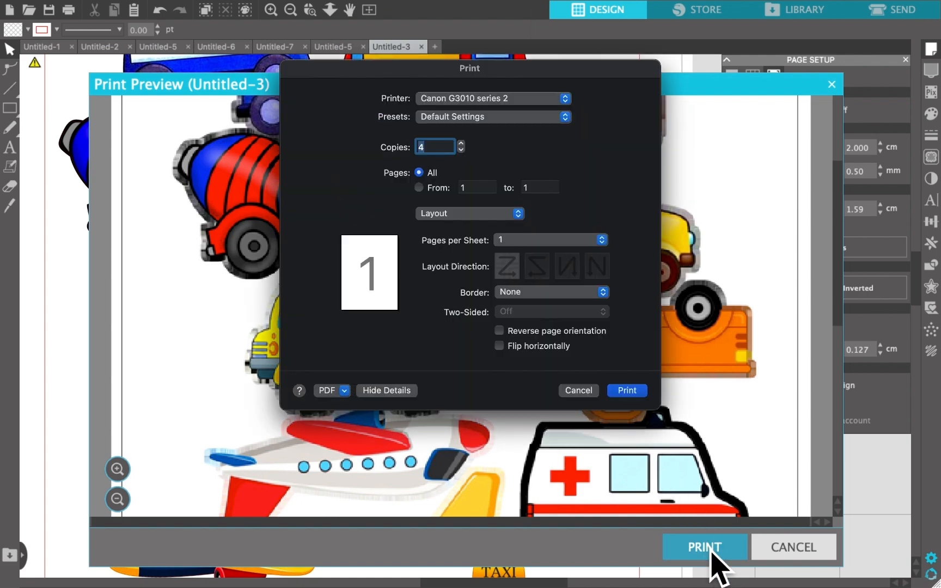
pyautogui.click(461, 150)
pyautogui.click(568, 101)
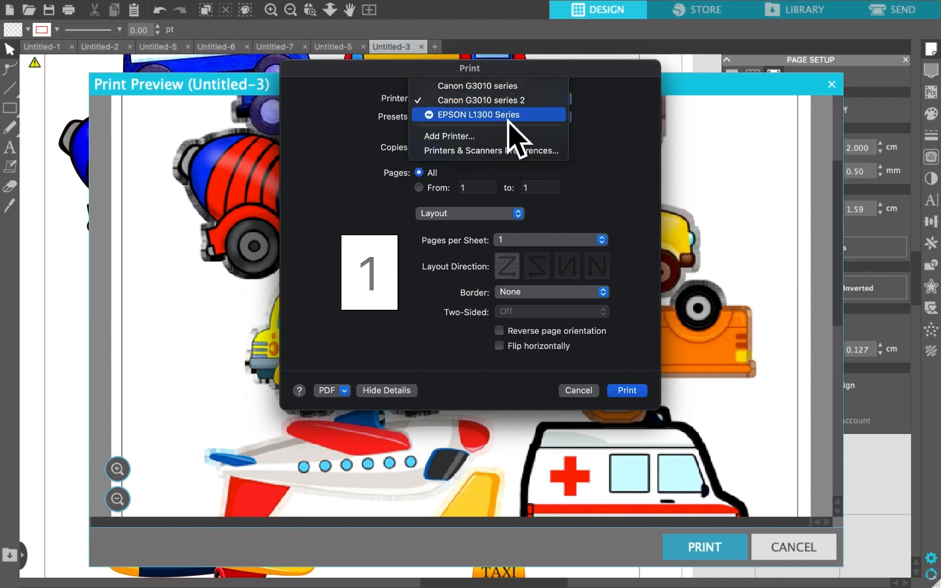
pyautogui.click(508, 115)
pyautogui.click(570, 103)
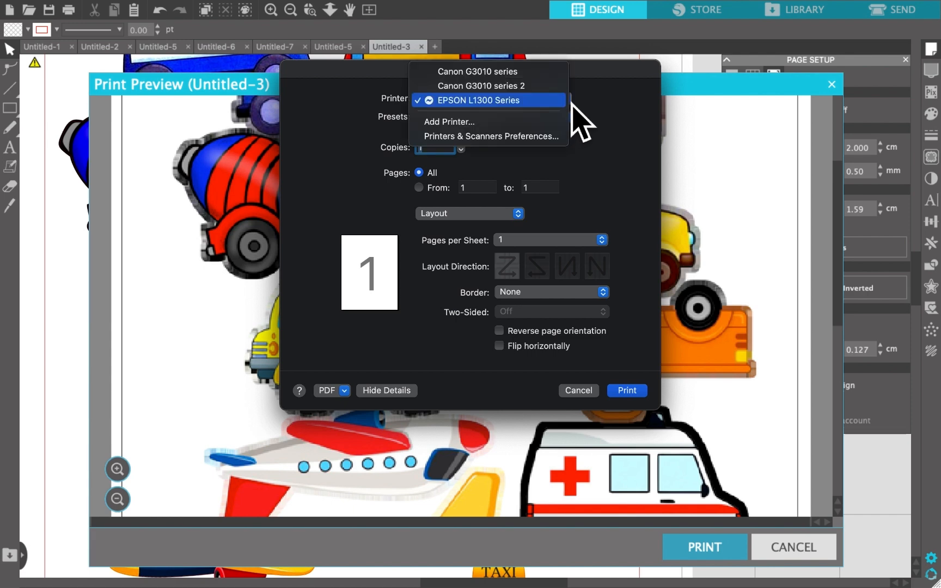
pyautogui.click(524, 88)
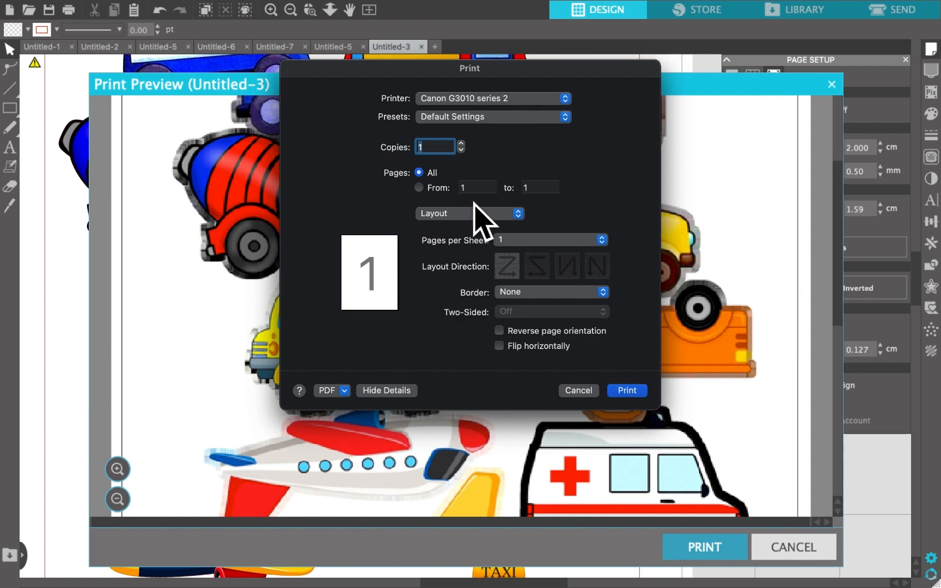
# Review the Quality & Media settings for the print job and print the sticker sheet
pyautogui.click(520, 215)
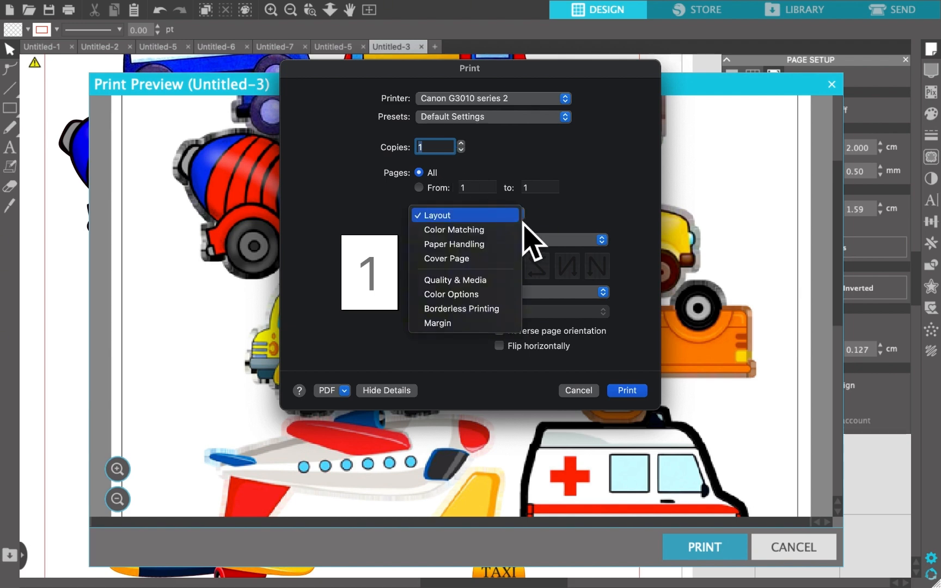
pyautogui.click(455, 279)
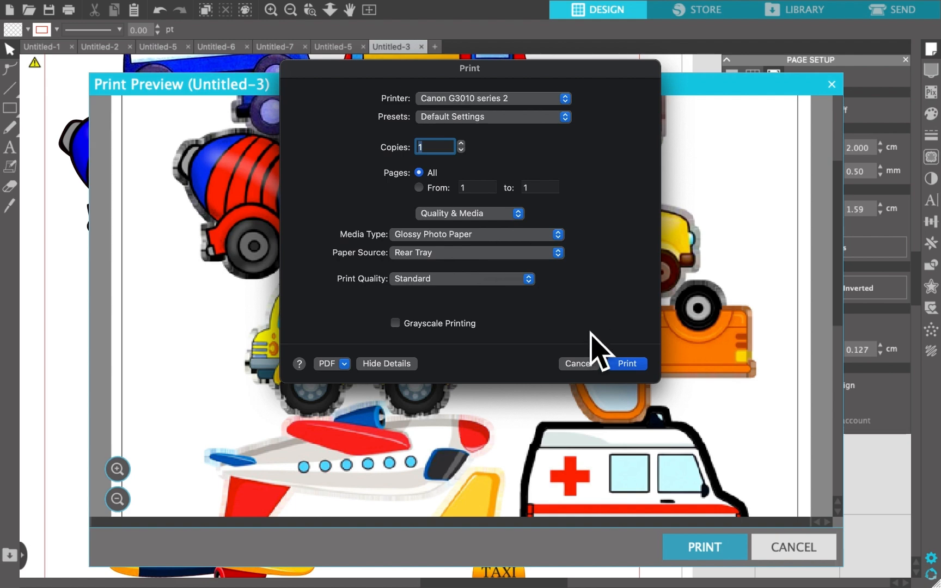
pyautogui.click(632, 368)
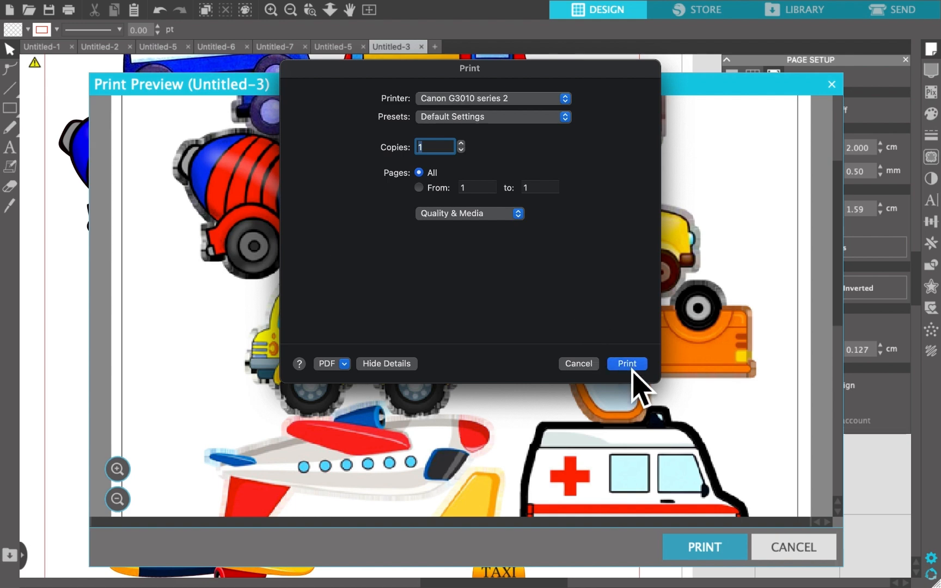